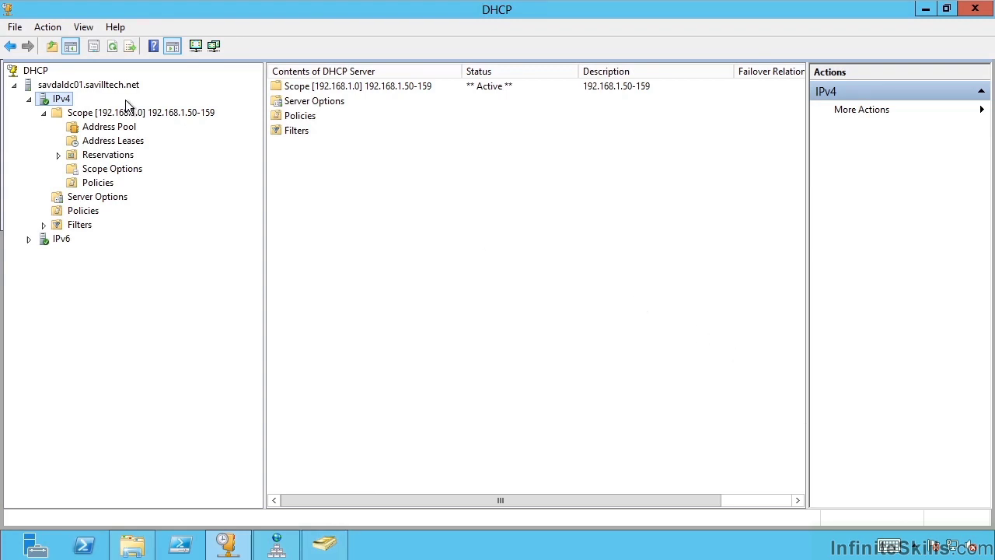
Review the IPv4 server's advanced properties, such as the audit log path, without changing anything.
right_click(57, 99)
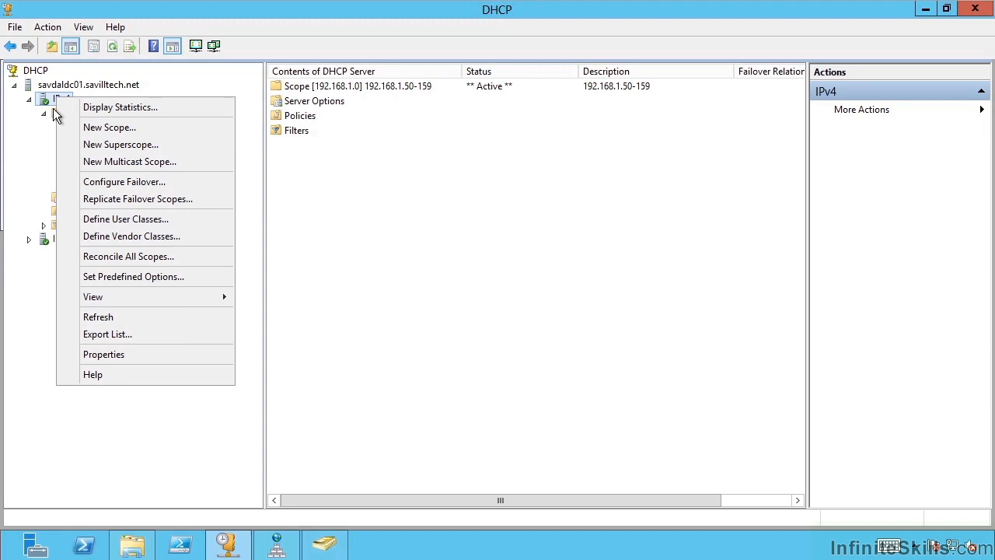
left_click(131, 359)
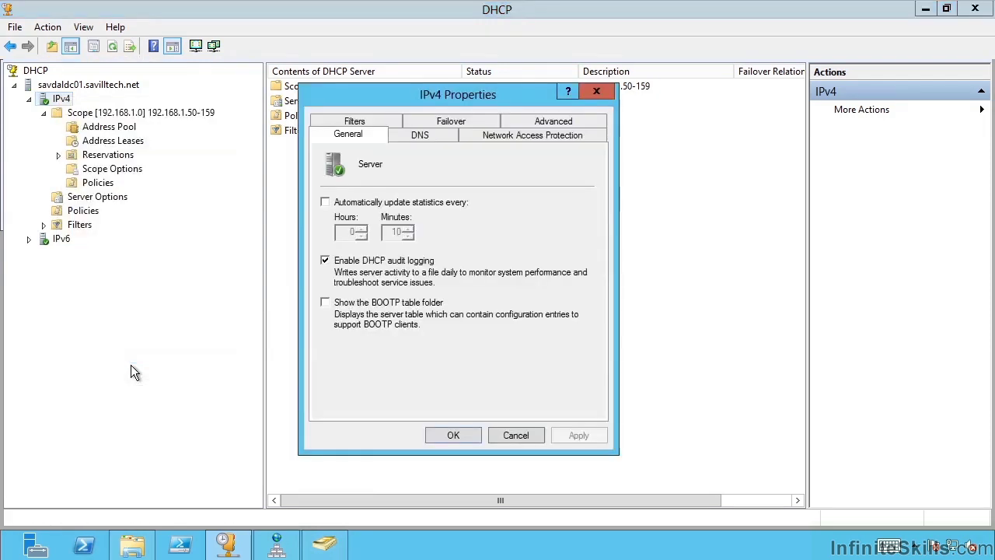
left_click(564, 124)
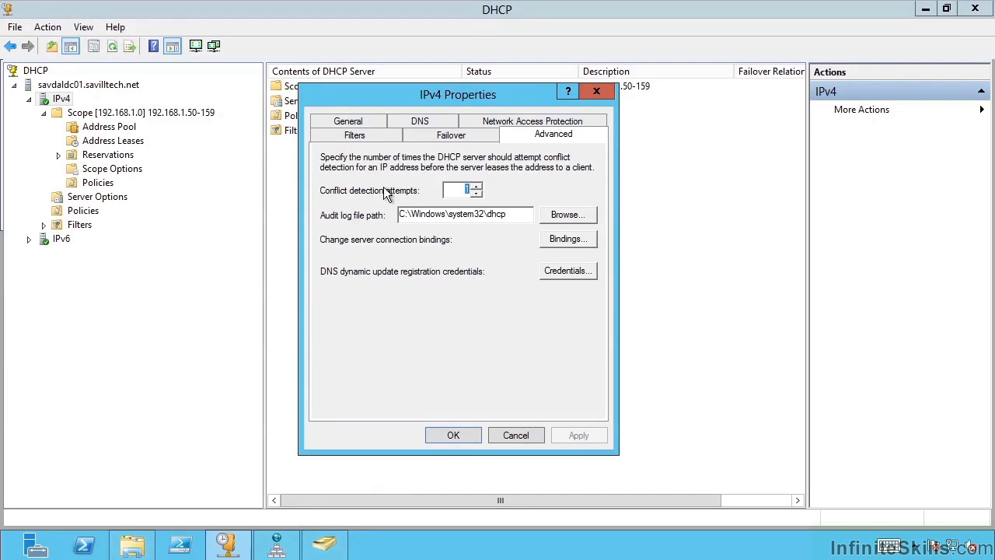
left_click(516, 442)
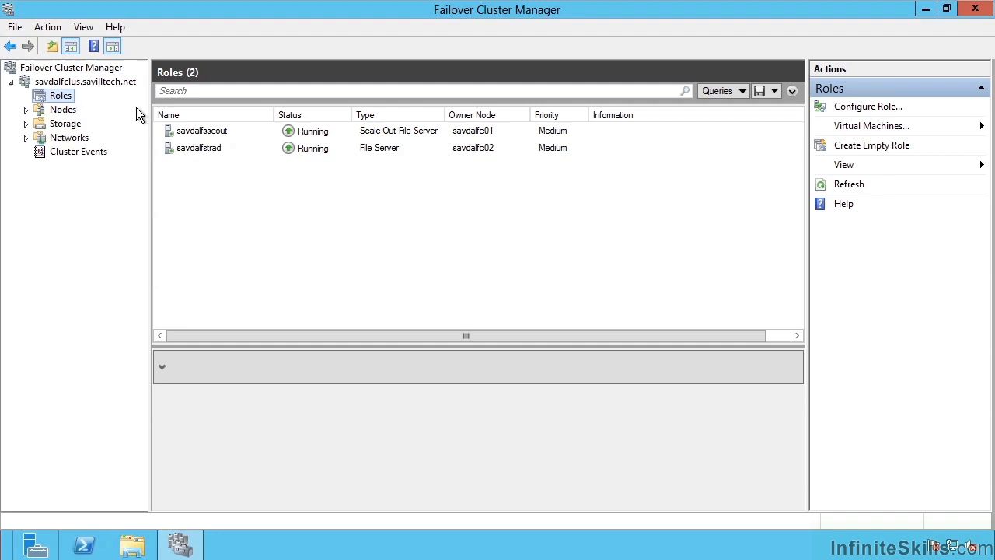
Start configuring a clustered role and select DHCP Server in the High Availability Wizard.
right_click(60, 96)
key("Escape")
left_click(660, 425)
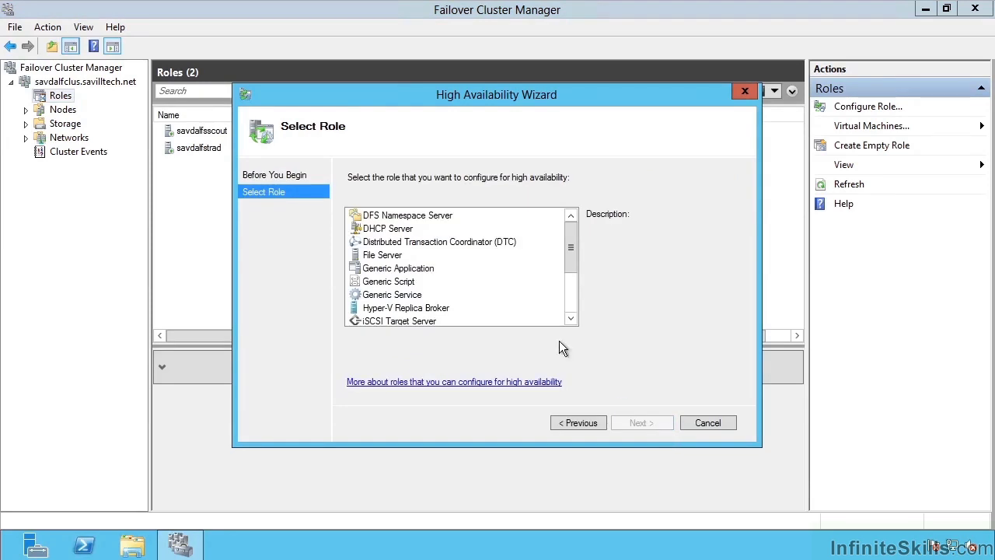
left_click(403, 231)
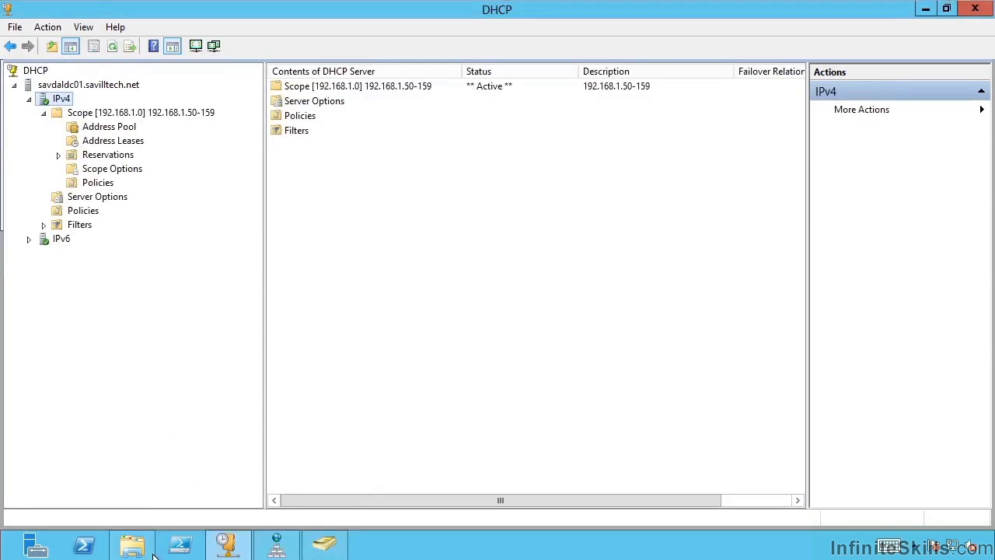
In the DHCP log folder, refresh the listing and select the Monday DHCP server log.
left_click(153, 553)
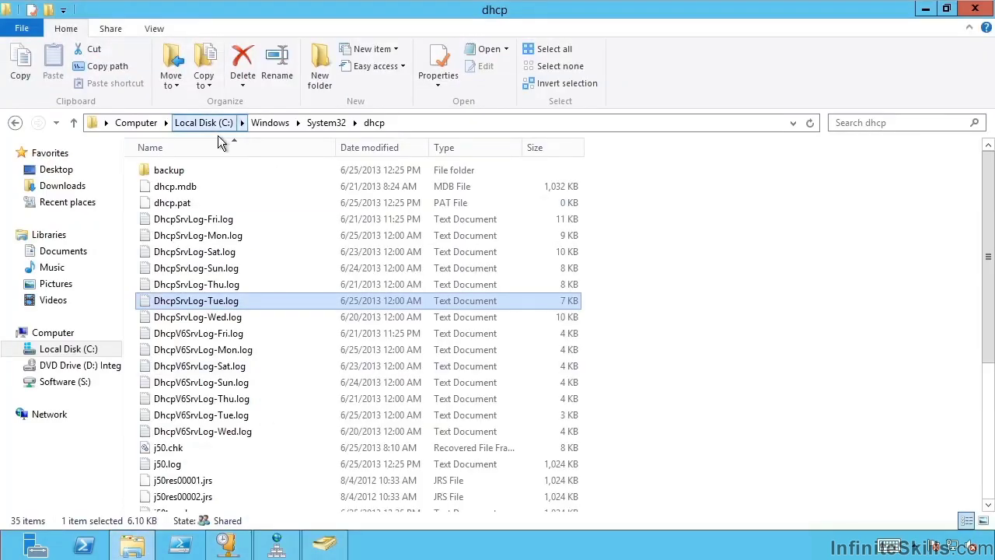
left_click(382, 127)
left_click(220, 241)
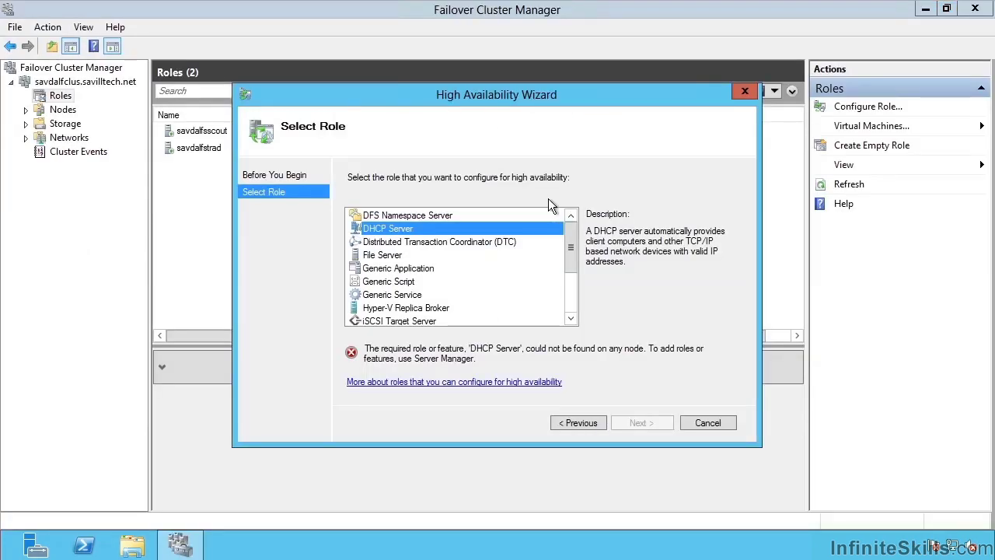
left_click(723, 432)
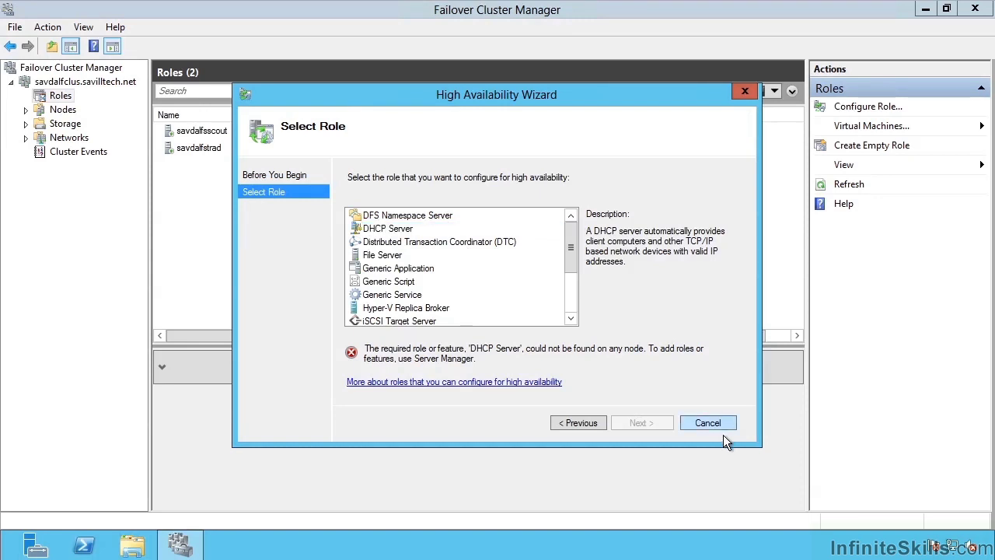
Cancel the High Availability Wizard and return to the DHCP console.
left_click(717, 426)
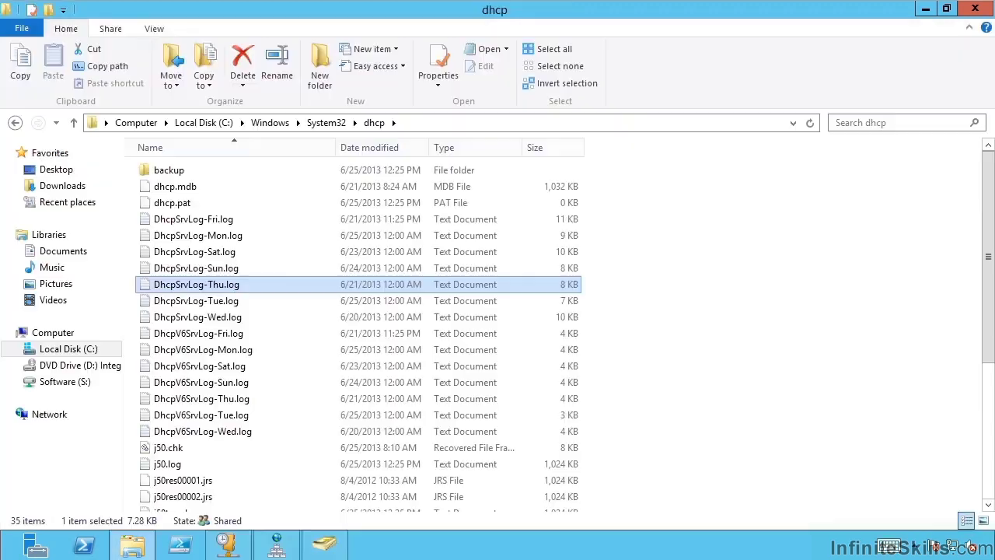
key("alt+Tab")
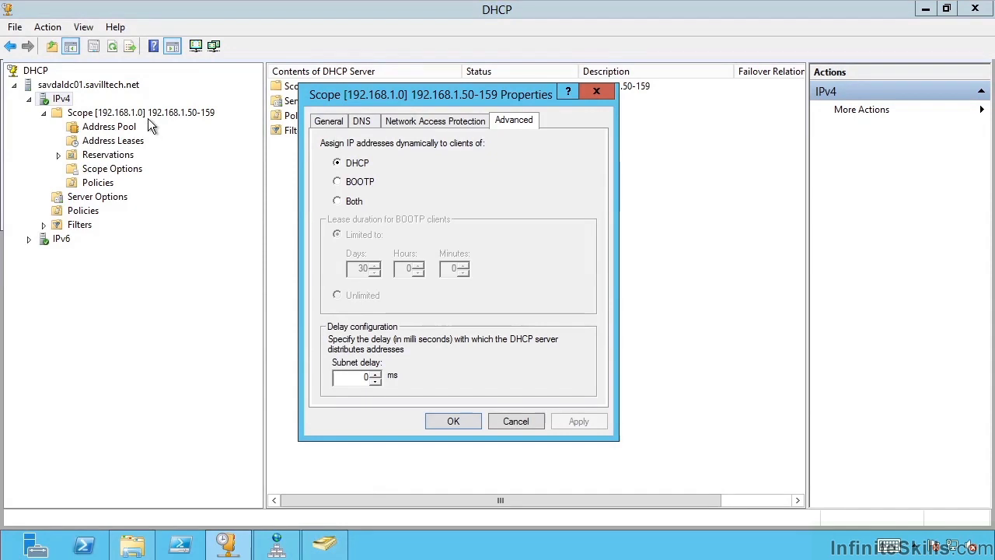
Select the 0 ms subnet delay value, then cancel Scope Properties without saving.
left_click(359, 378)
double_click(375, 380)
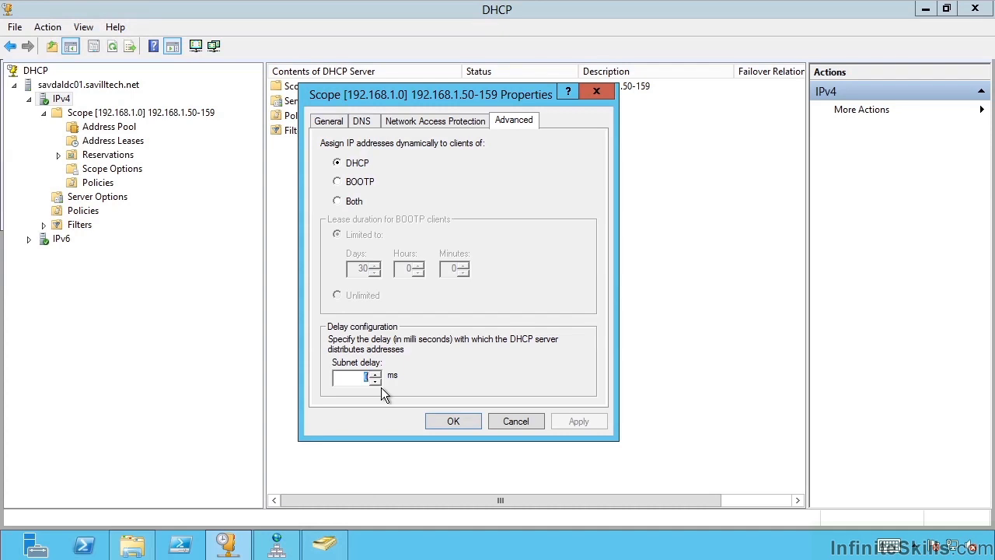
left_click(536, 426)
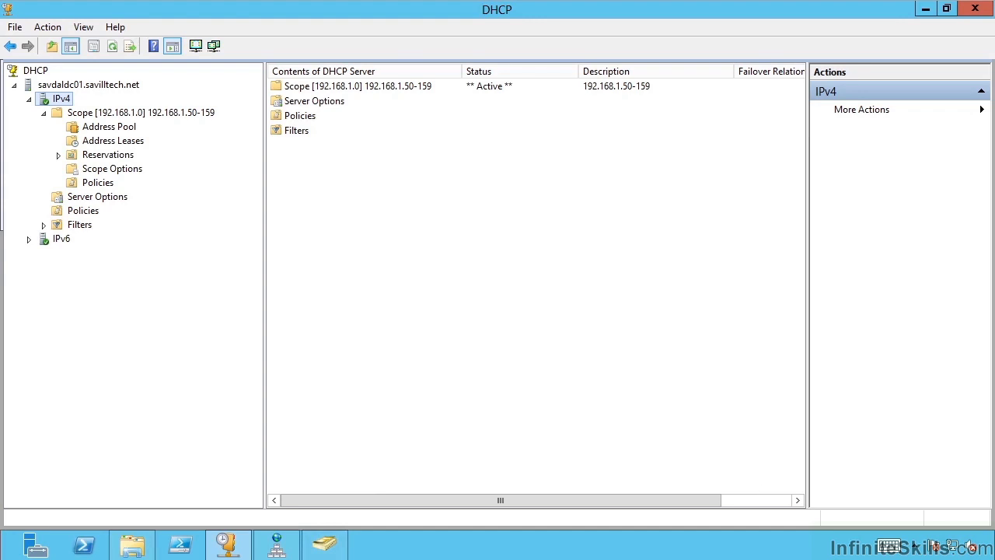
Launch the Split-Scope wizard for scope 192.168.1.0 and pass its introduction page.
left_click(113, 116)
right_click(88, 121)
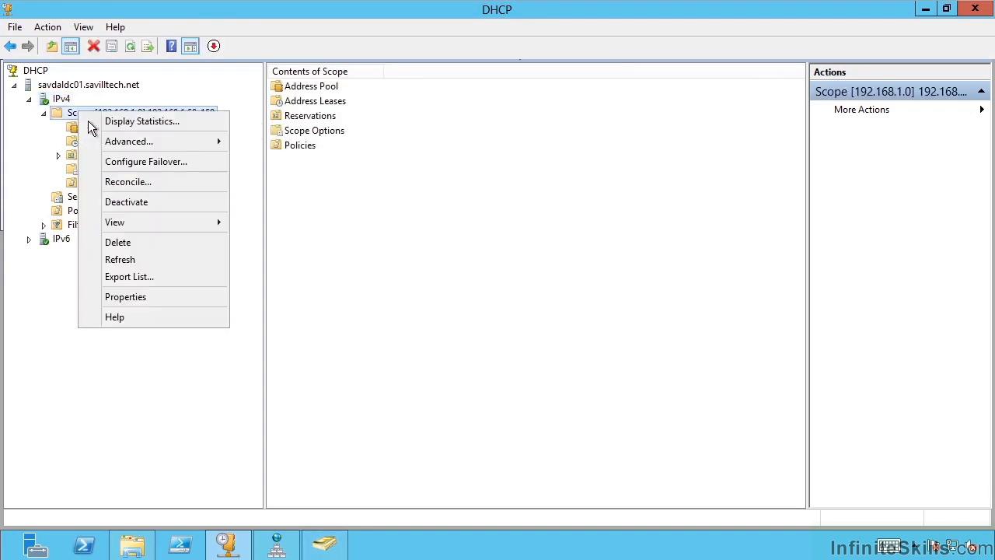
mouse_move(124, 149)
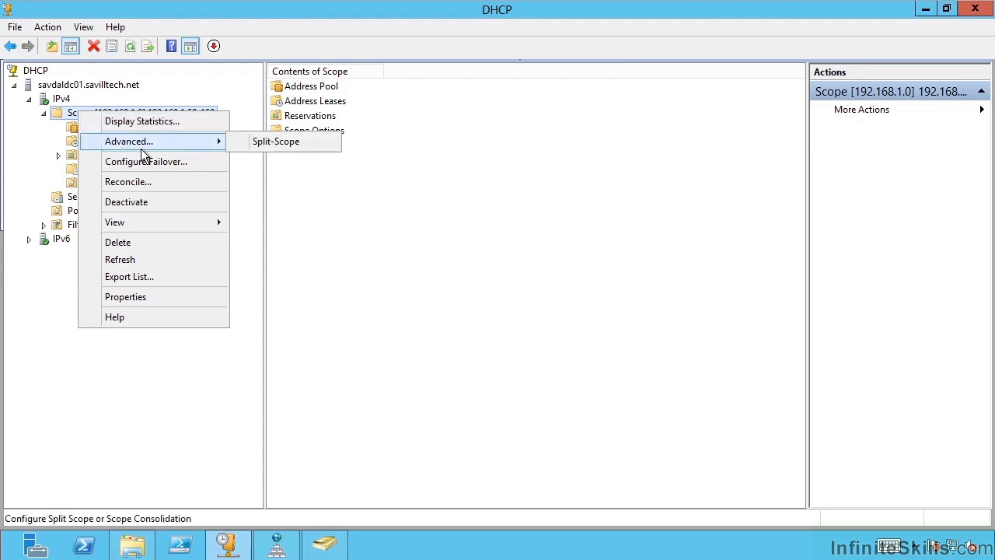
left_click(281, 154)
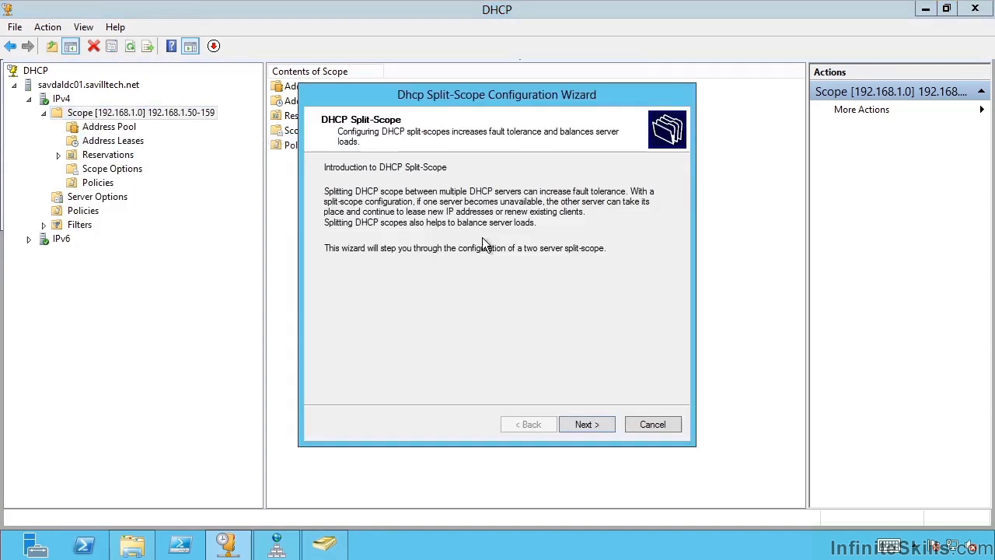
left_click(599, 431)
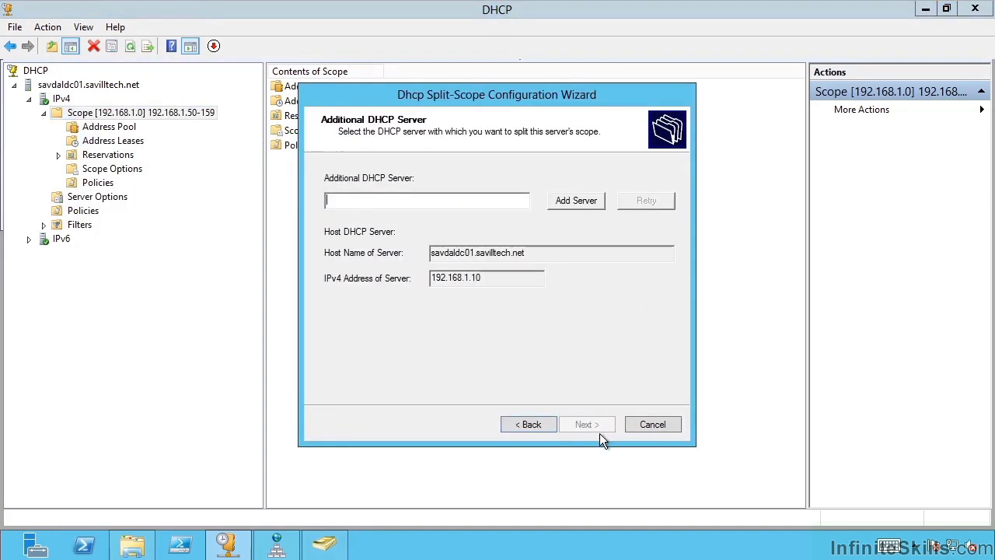
Add savdaldc02.savilltech.net from the authorized DHCP servers as the additional server.
left_click(583, 210)
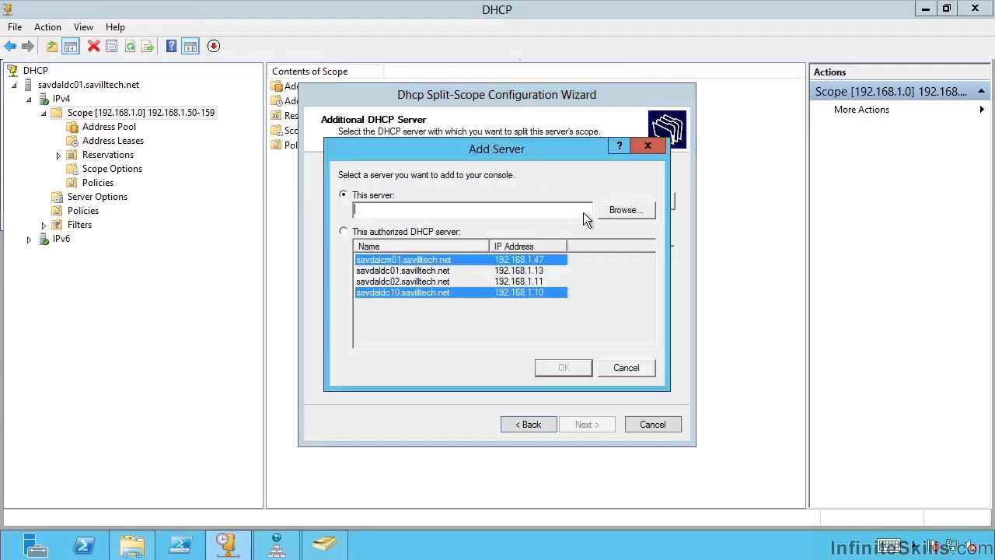
left_click(397, 232)
left_click(403, 285)
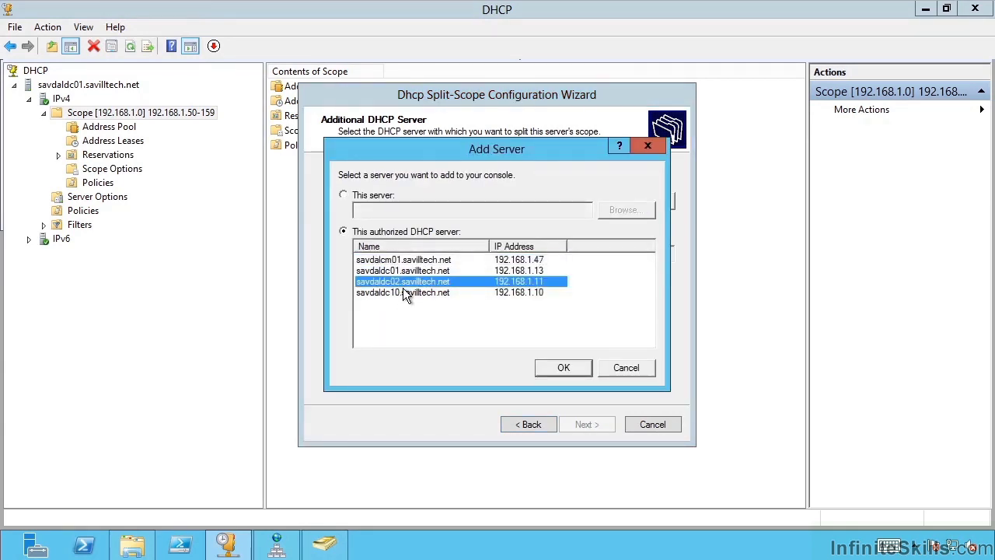
left_click(563, 370)
Keep an 80/20 address split with savdaldc02 and accept the active-lease deletion warning.
left_click(601, 428)
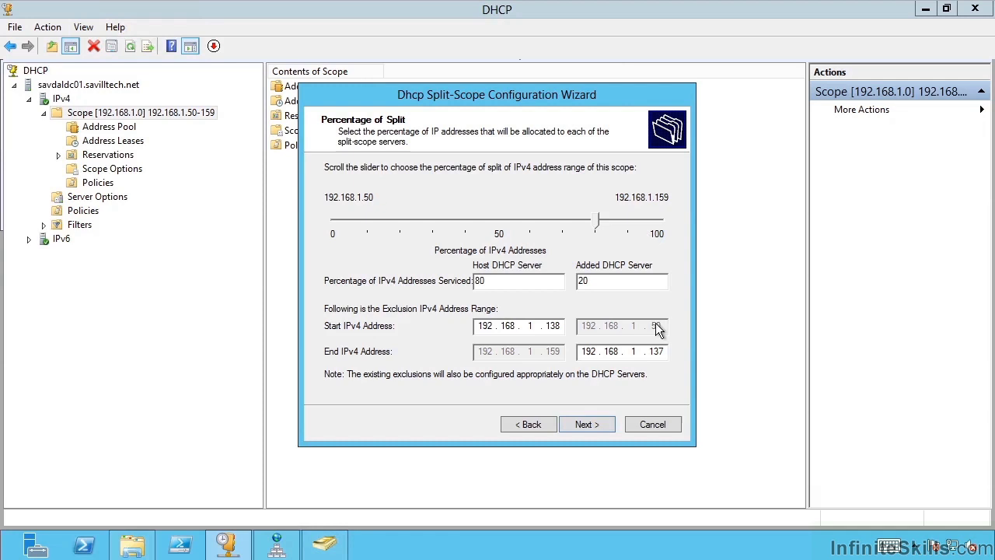
mouse_move(598, 231)
left_mouse_down()
mouse_move(379, 228)
mouse_move(608, 238)
left_mouse_up()
left_click(607, 433)
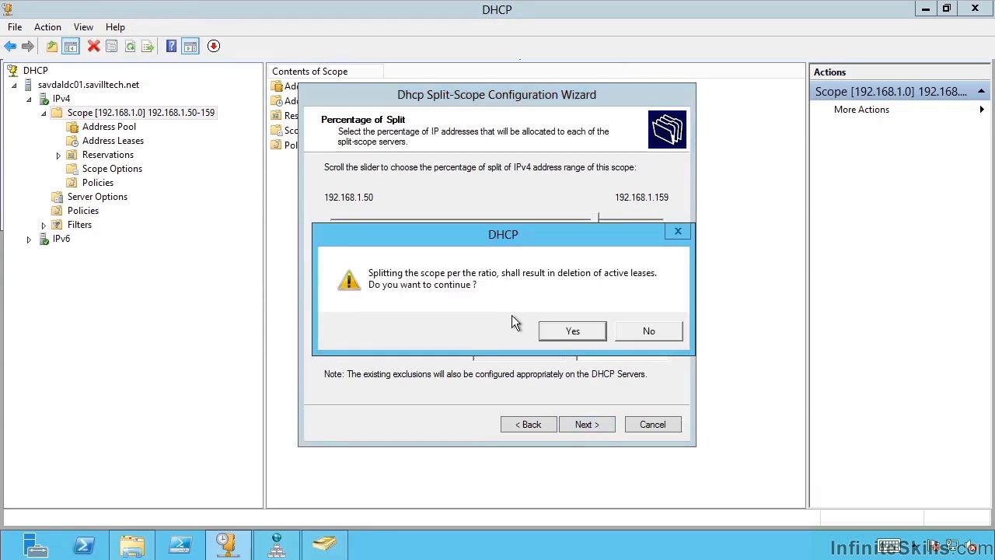
left_click(589, 340)
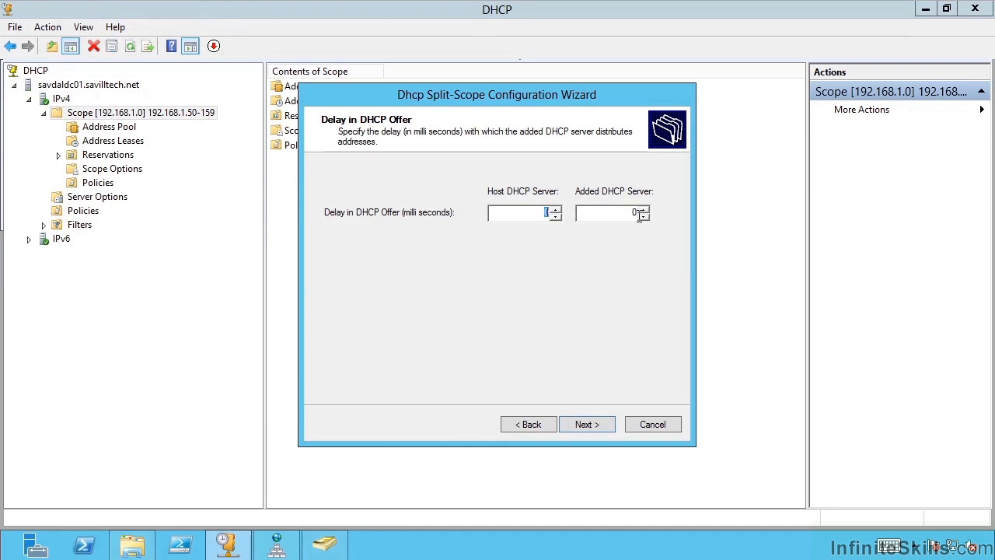
Advance to the split-scope summary, then cancel without applying the split.
left_click(592, 429)
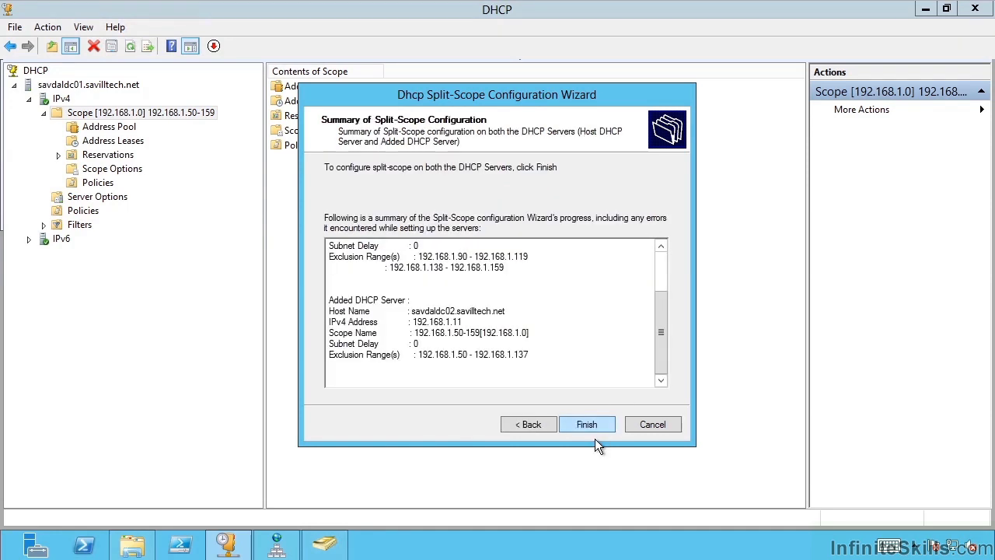
left_click(664, 430)
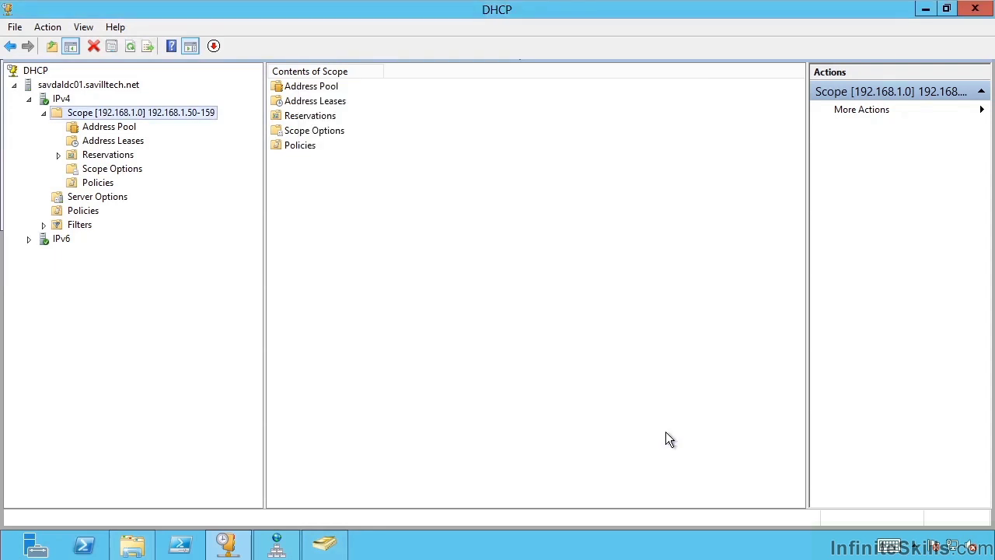
Start Configure Failover with only scope 192.168.1.0 selected.
right_click(109, 116)
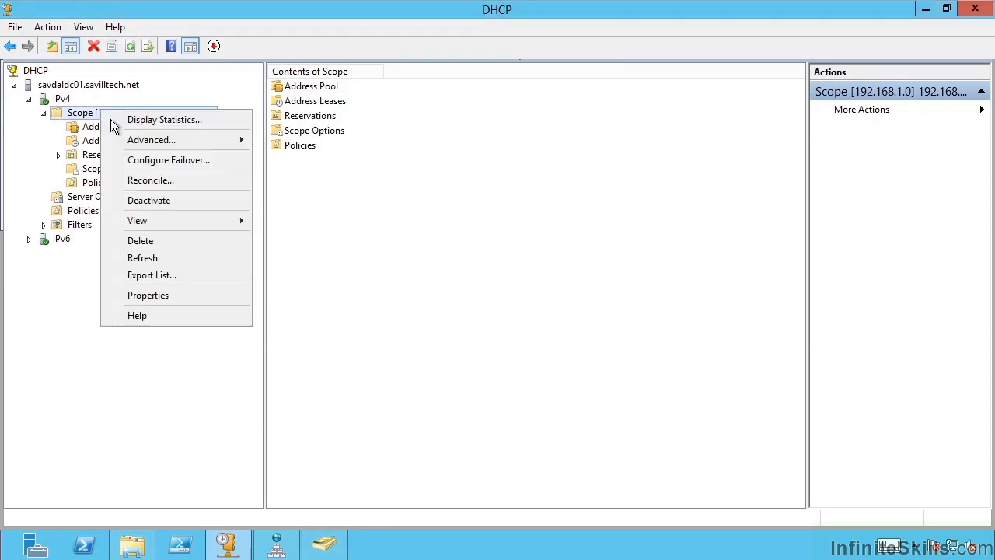
left_click(151, 170)
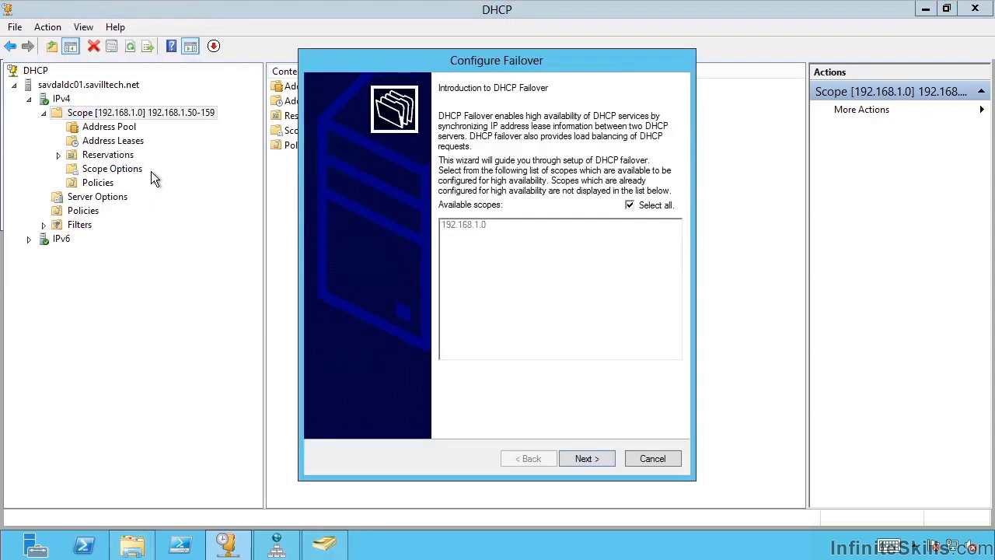
left_click(642, 216)
left_click(486, 235)
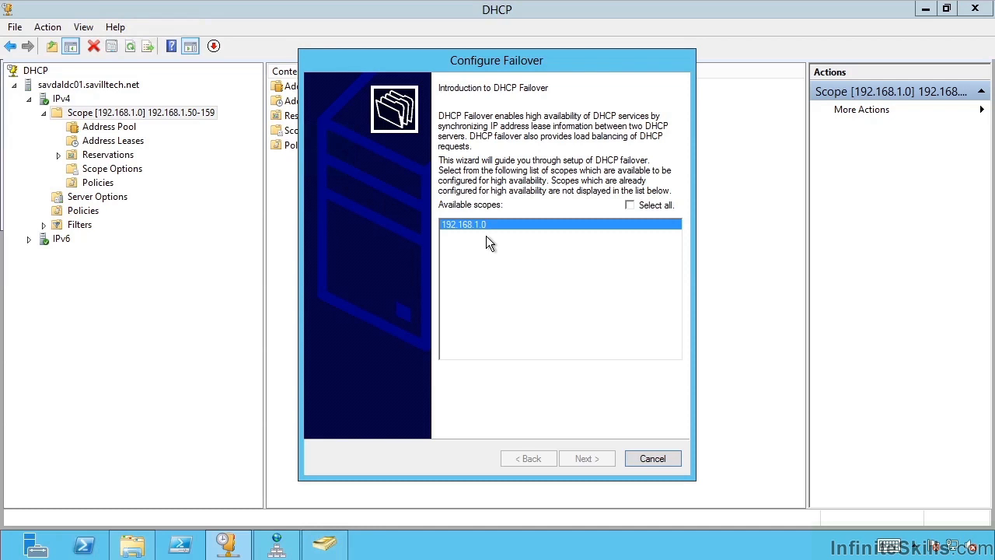
left_click(599, 464)
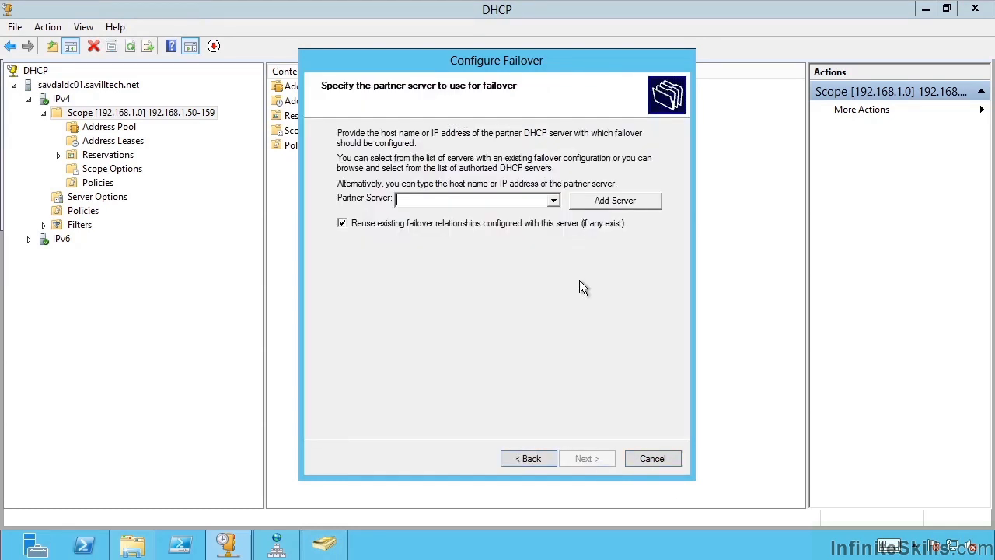
Choose partner savdaldc02.savilltech.net, keep the existing relationship, and finish the failover setup.
left_click(554, 201)
left_click(491, 217)
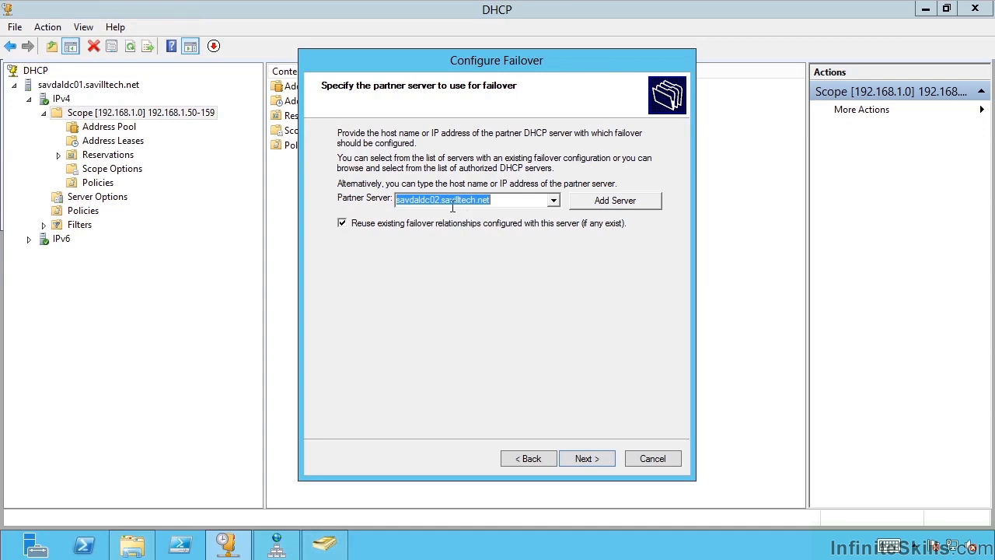
left_click(601, 464)
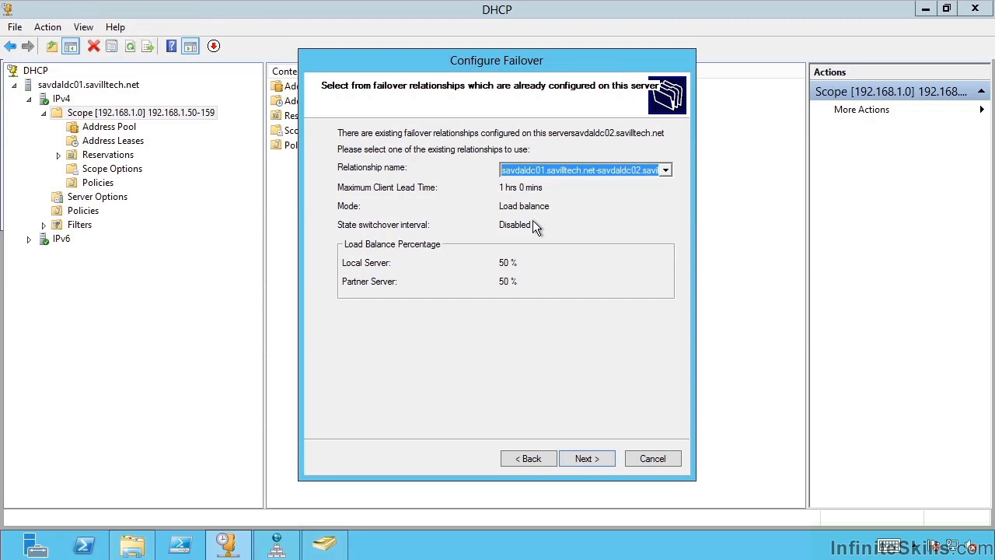
left_click(604, 467)
left_click(601, 465)
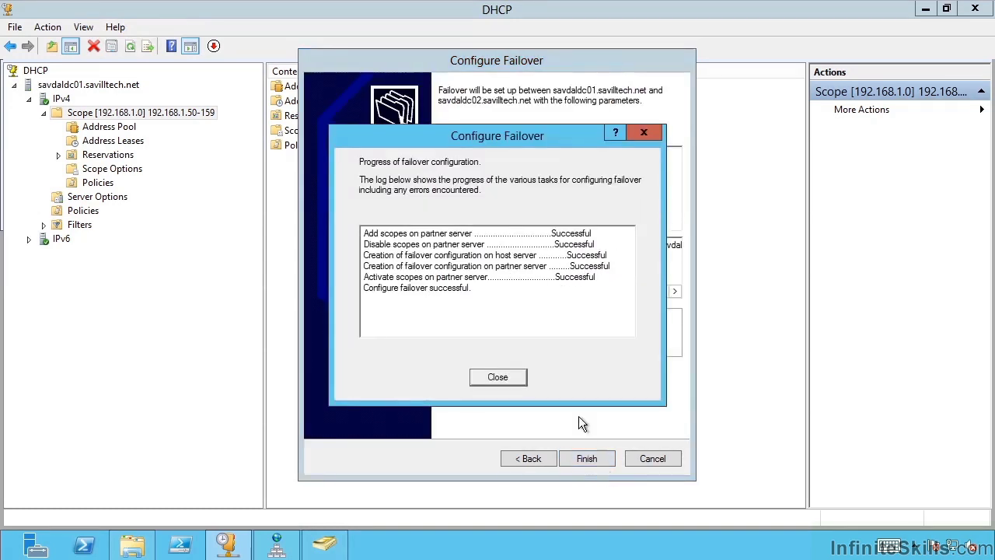
left_click(510, 384)
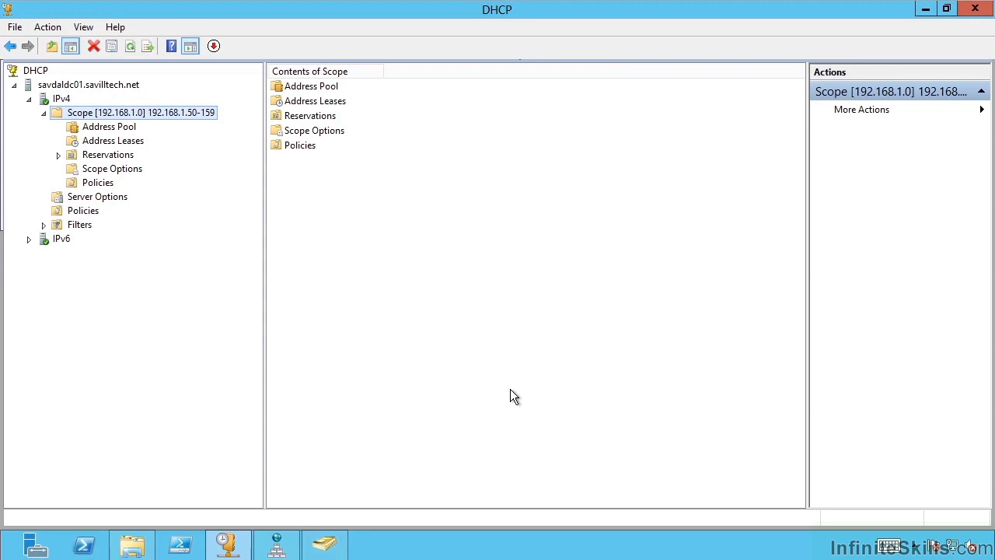
right_click(112, 113)
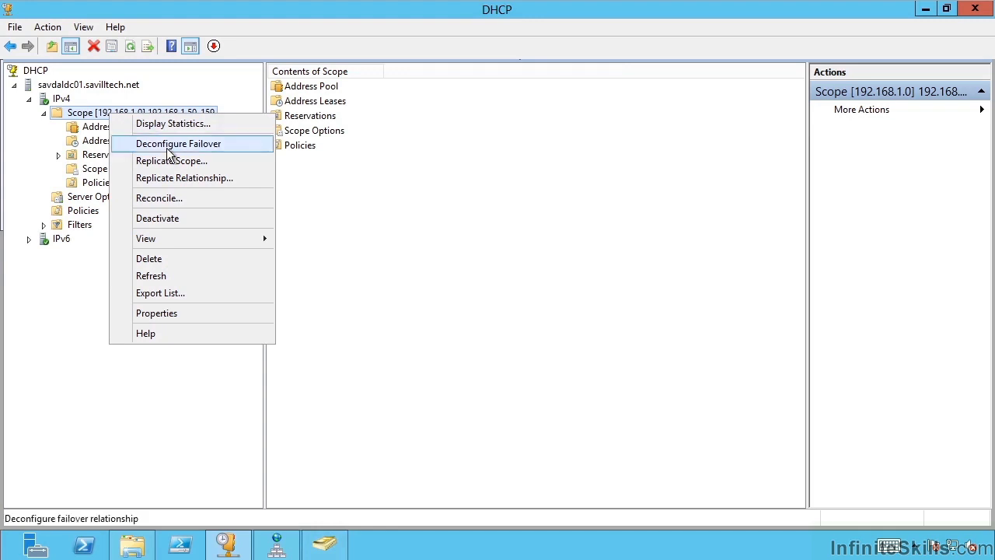
left_click(172, 320)
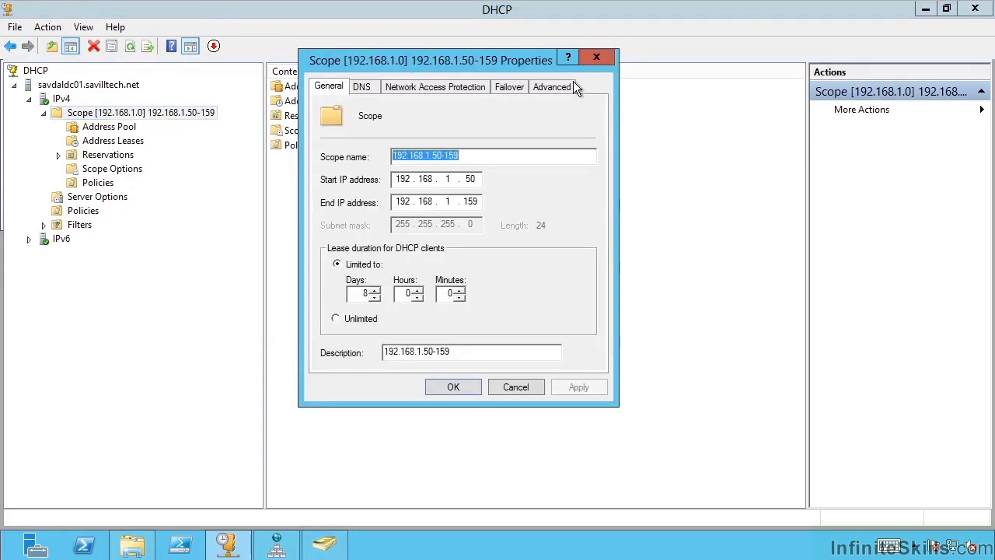
left_click(511, 88)
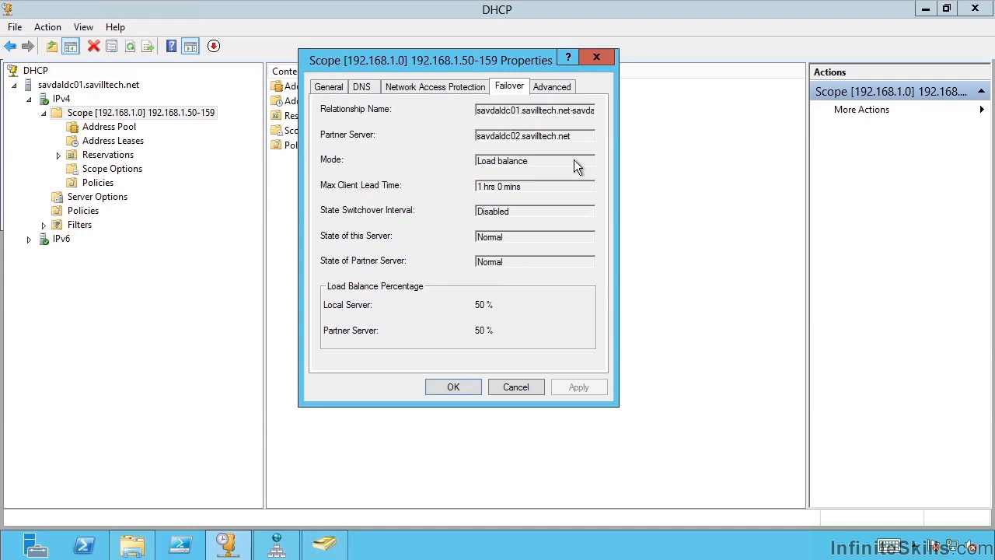
left_click(515, 386)
View the IPv4 failover relationship's 50/50 load-balance settings, then cancel without changes.
left_click(64, 101)
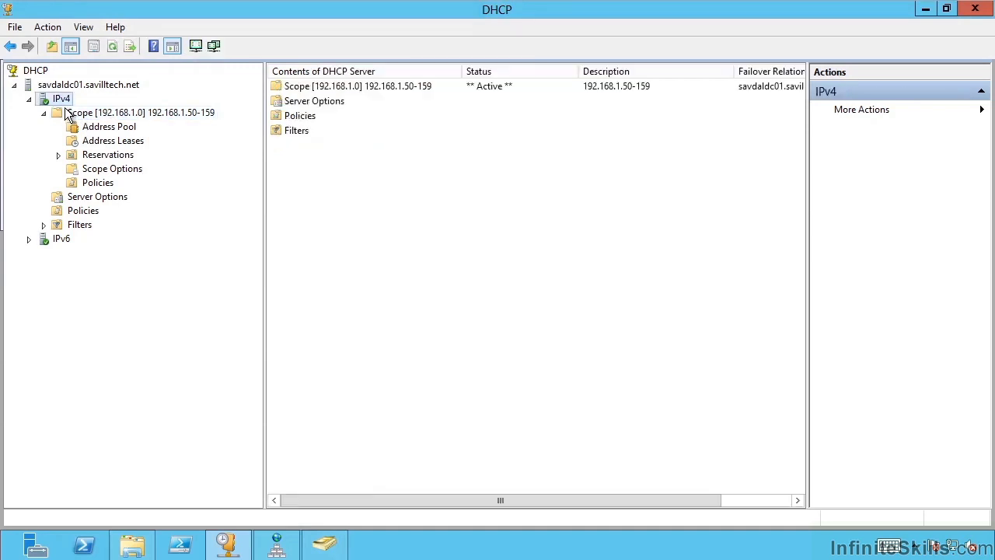
key("shift+F10")
left_click(107, 360)
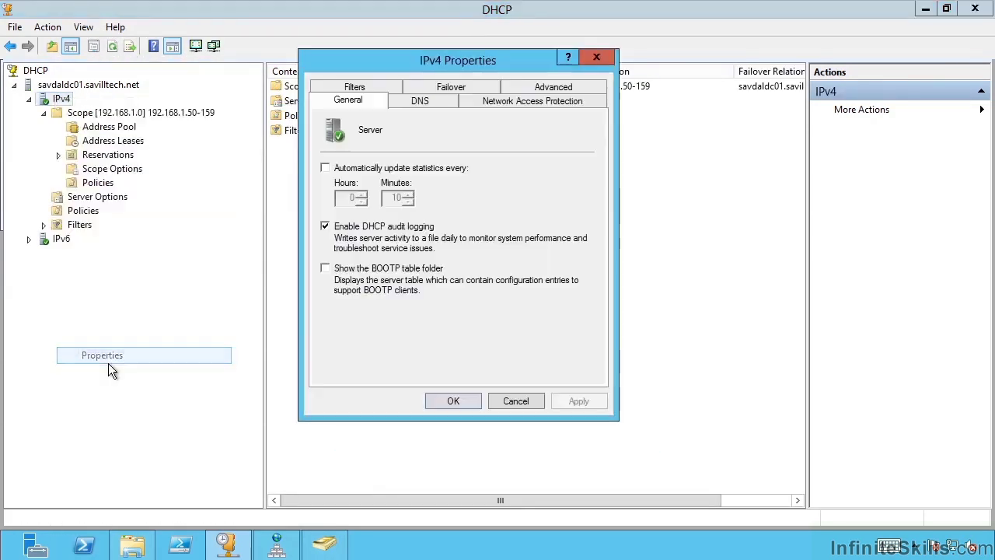
left_click(455, 88)
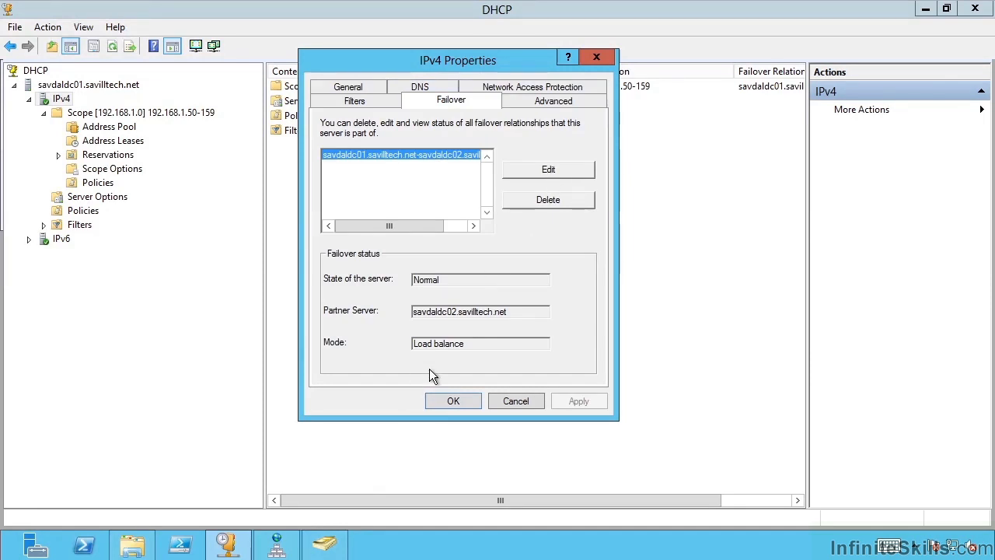
left_click(557, 176)
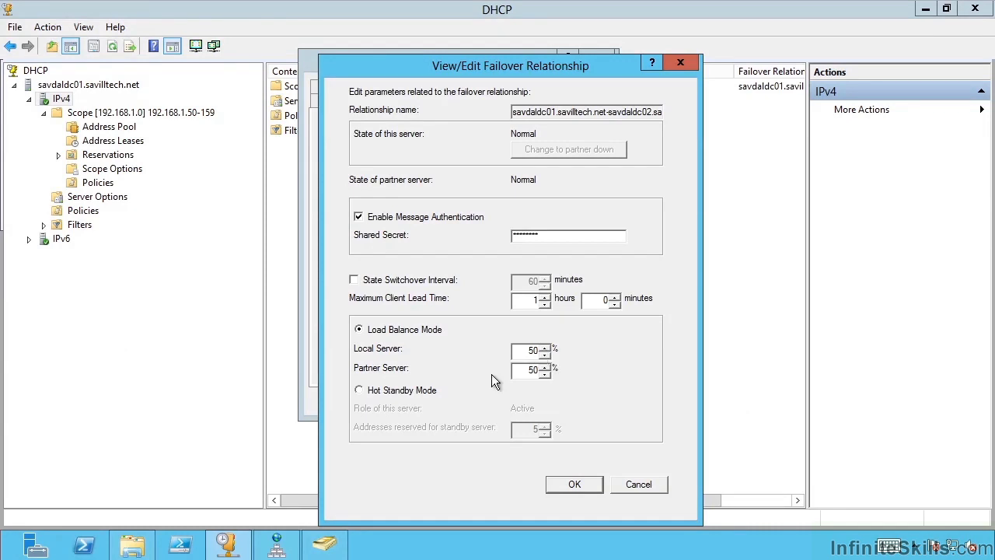
left_click(642, 489)
Close the properties, refresh the partner's IPv4 node and expand the replicated 192.168.1.0 scope.
left_click(514, 409)
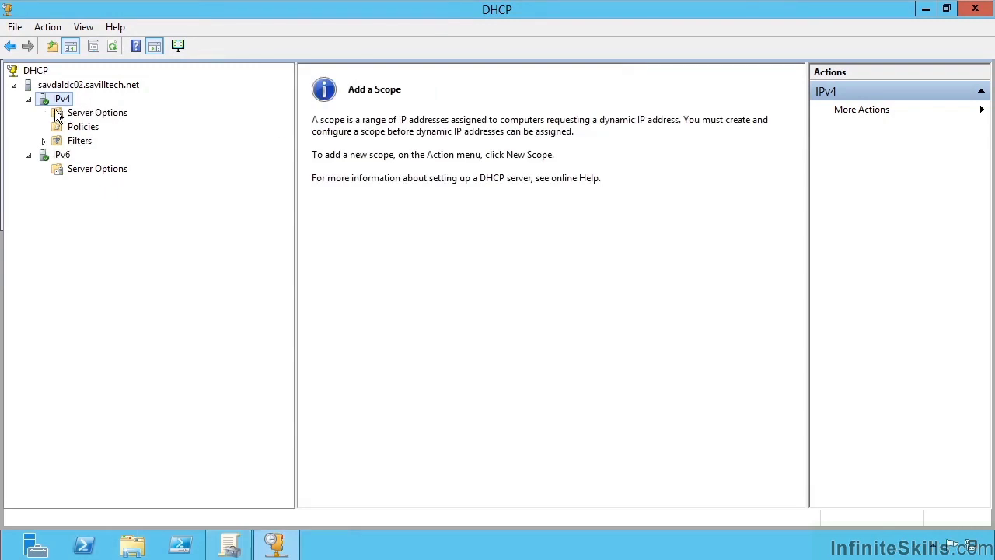
right_click(56, 101)
left_click(107, 304)
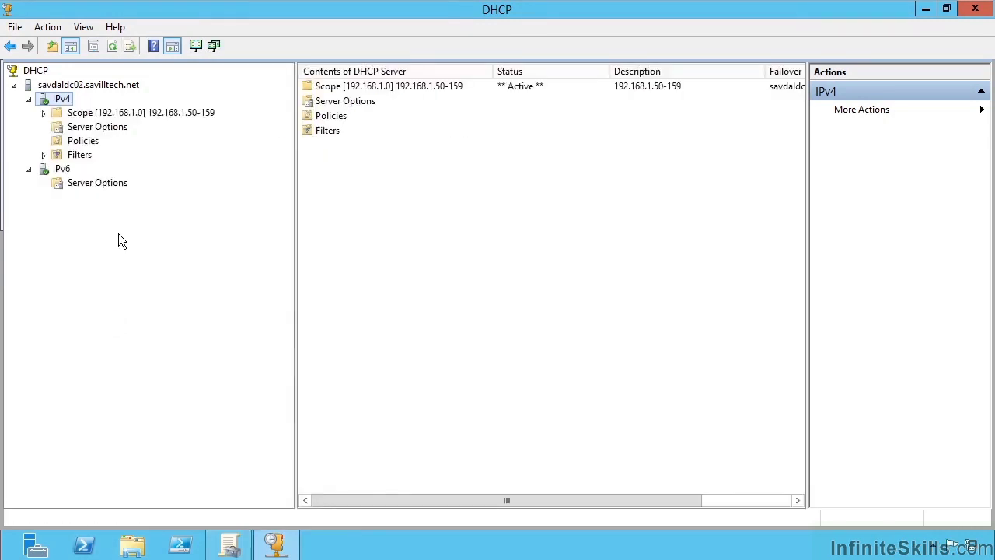
double_click(78, 113)
Check the partner's Failover tab for the load-balance relationship with savdaldc01, then cancel.
right_click(59, 98)
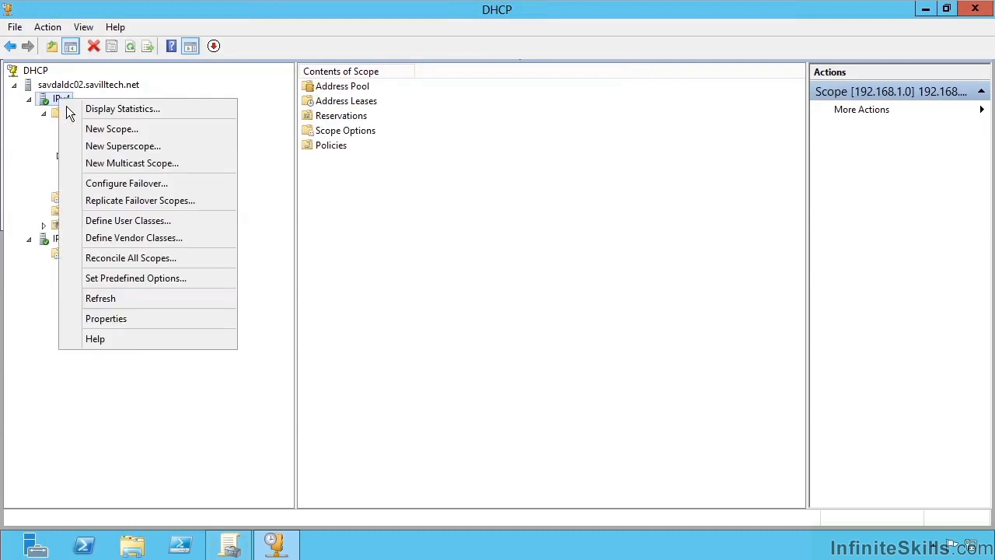
left_click(106, 319)
left_click(419, 80)
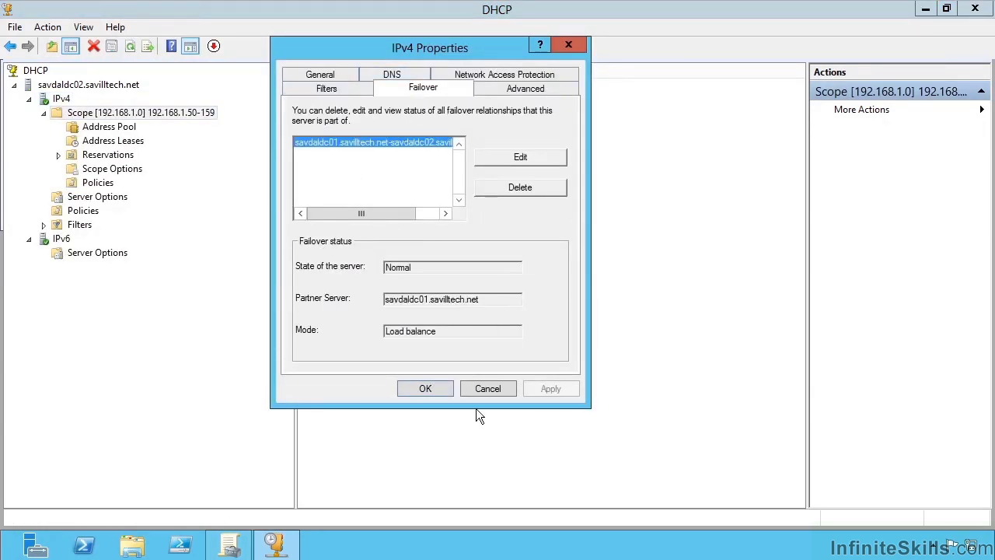
left_click(508, 394)
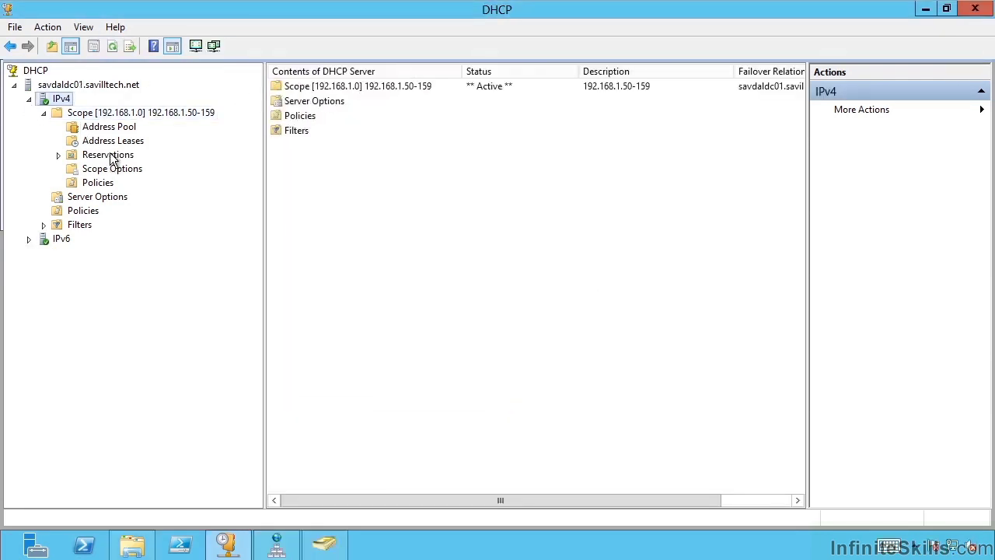
List the 192.168.1.0 scope's address leases on savdaldc01, then on savdaldc02.
left_click(111, 145)
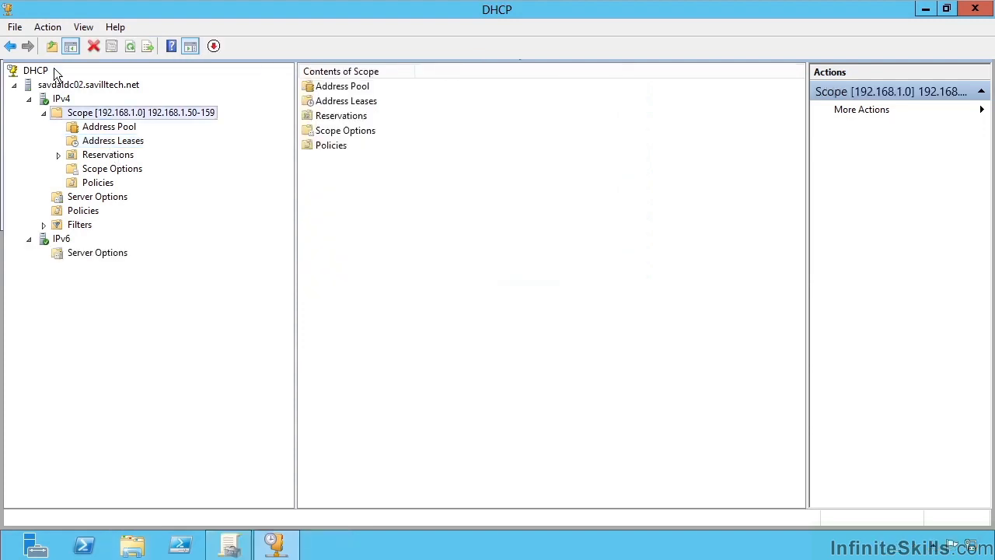
left_click(101, 142)
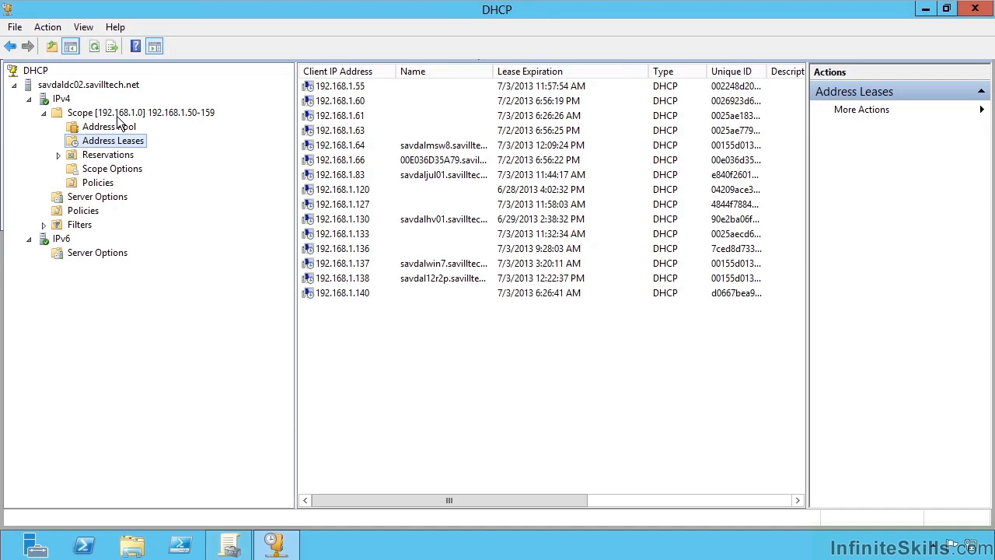
Check in savdaldc02's IPv4 properties that failover is Normal load balance with savdaldc01.
left_click(61, 99)
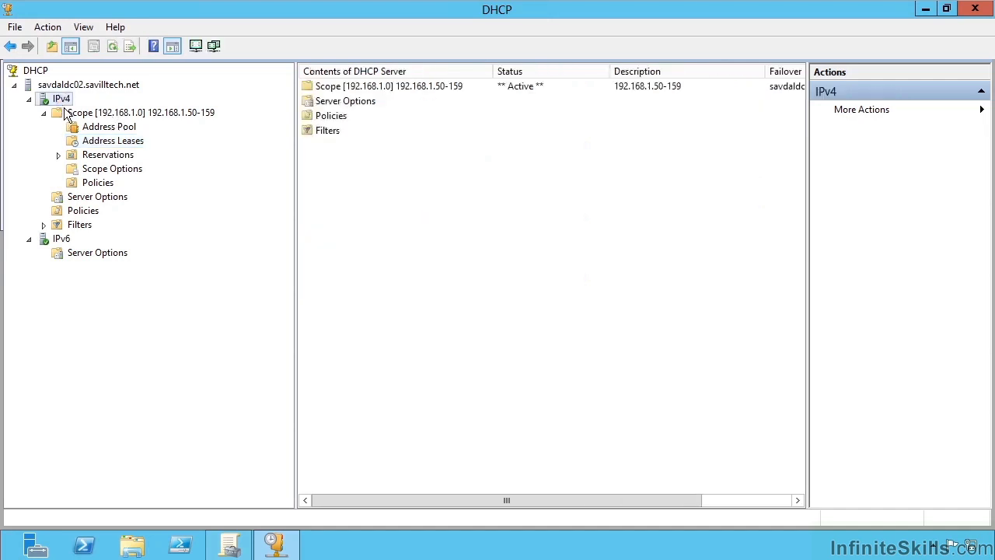
right_click(60, 98)
left_click(121, 355)
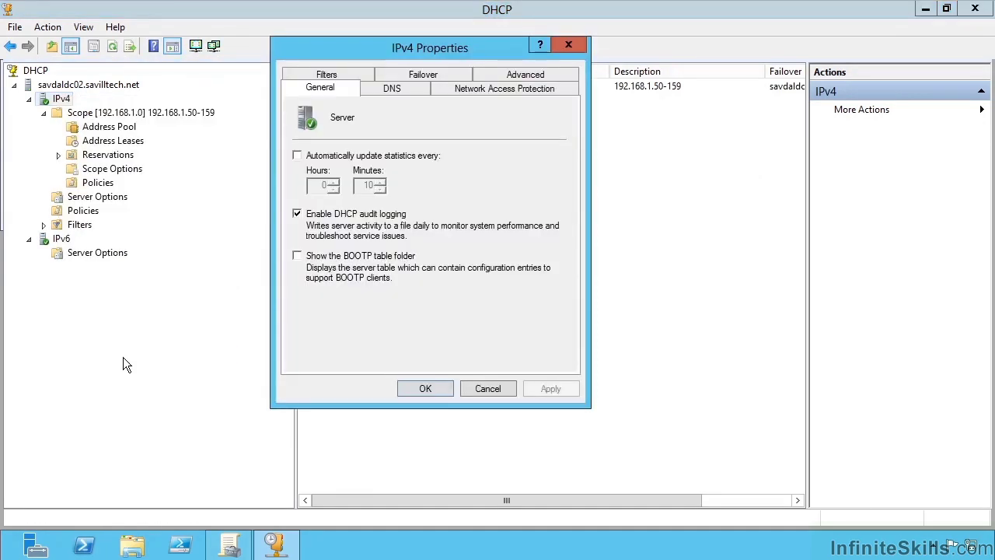
left_click(443, 77)
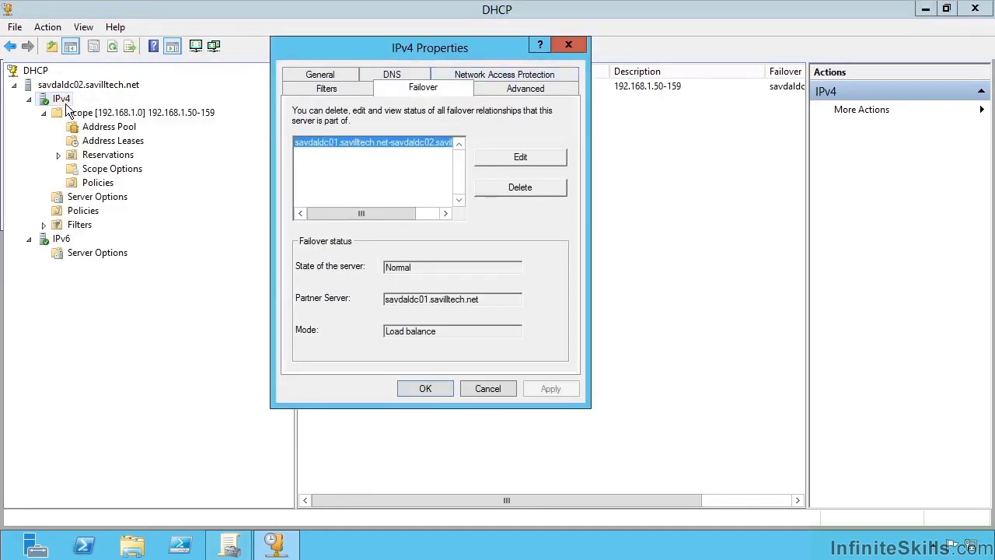
left_click(504, 393)
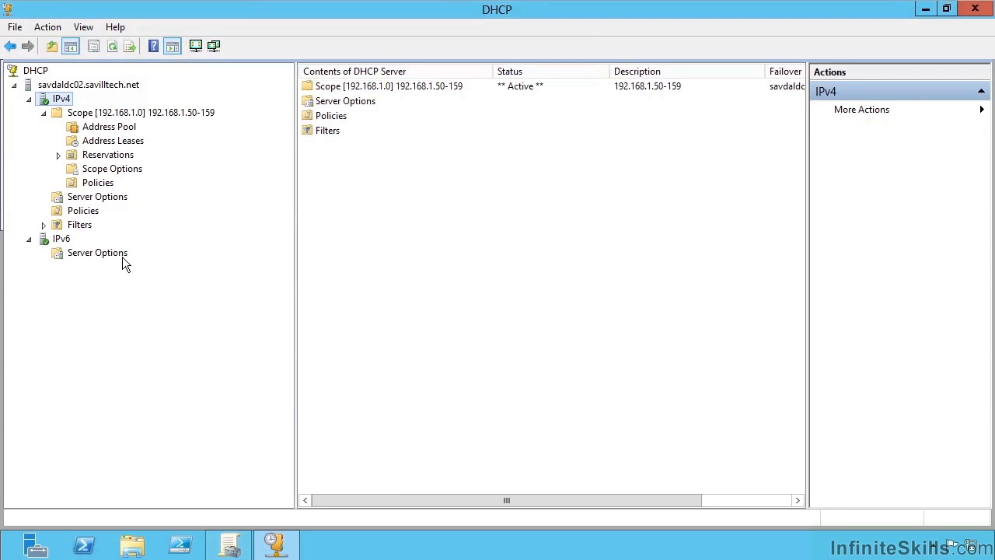
Review savdaldc02's IPv6 server properties and close them without changes.
right_click(66, 239)
left_click(124, 370)
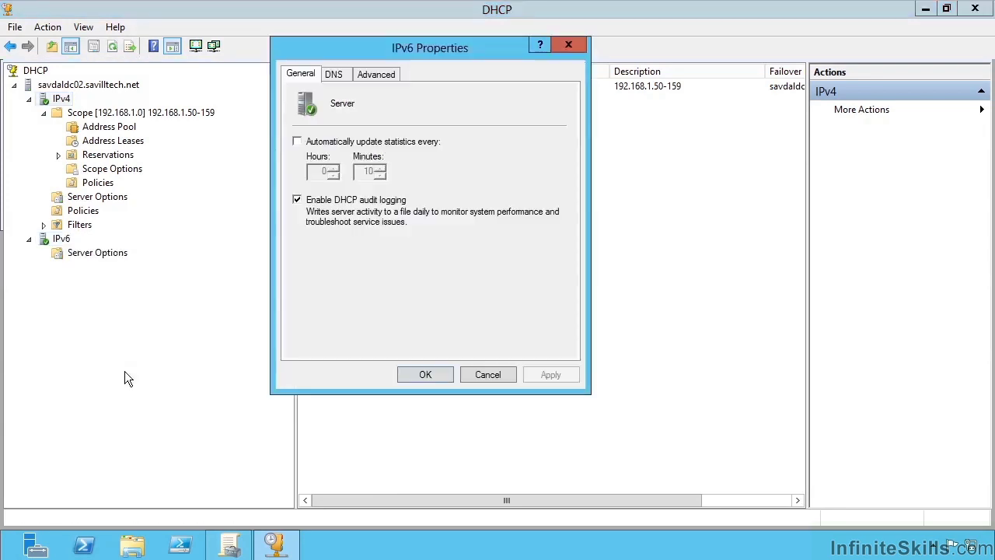
left_click(490, 381)
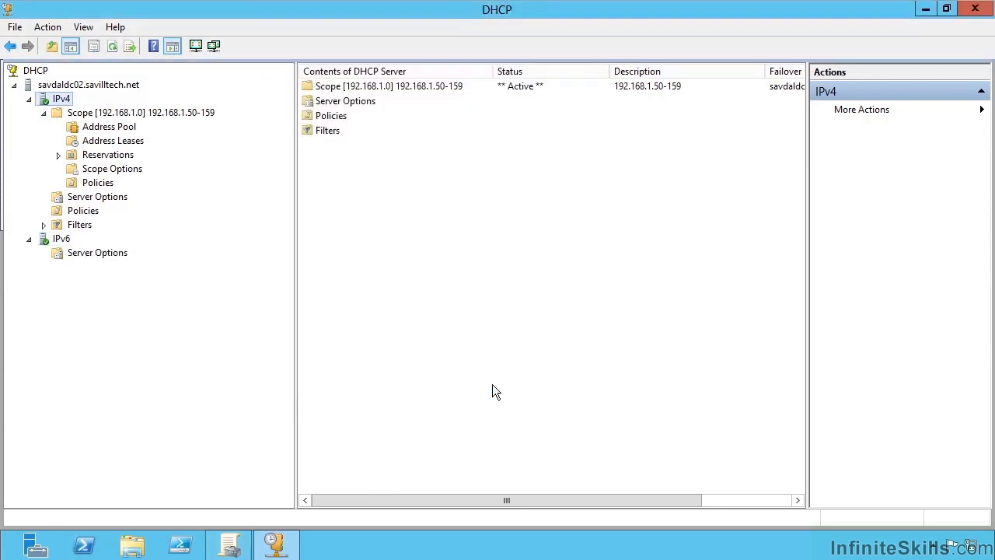